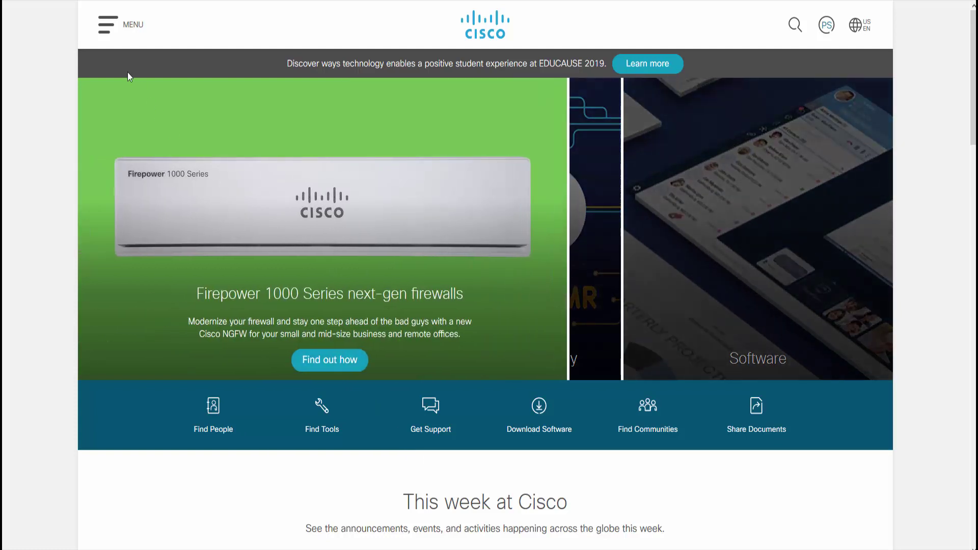
Search Cisco Support & Downloads for 'sd-wan' to list the SD-WAN router products
{"action": "left_click", "coordinate": [105, 28]}
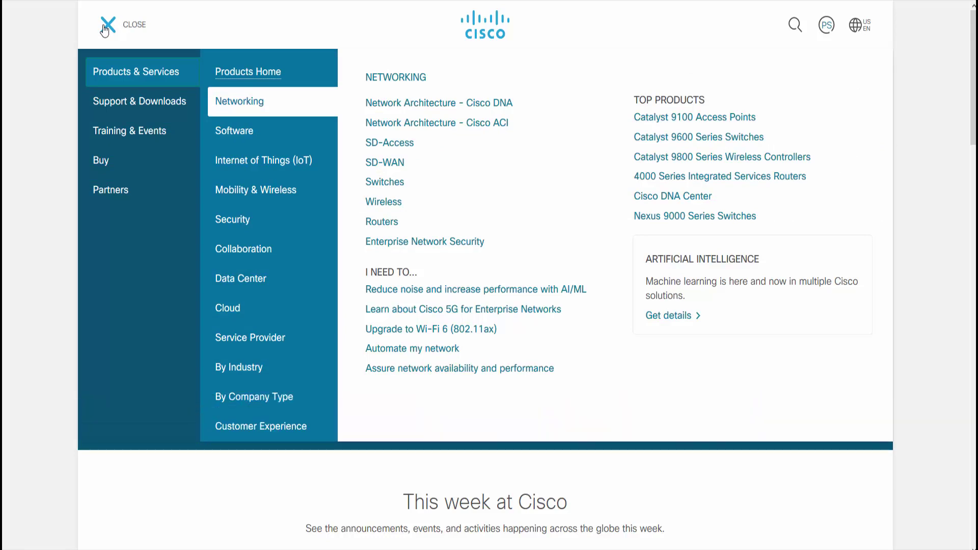
{"action": "left_click", "coordinate": [246, 134]}
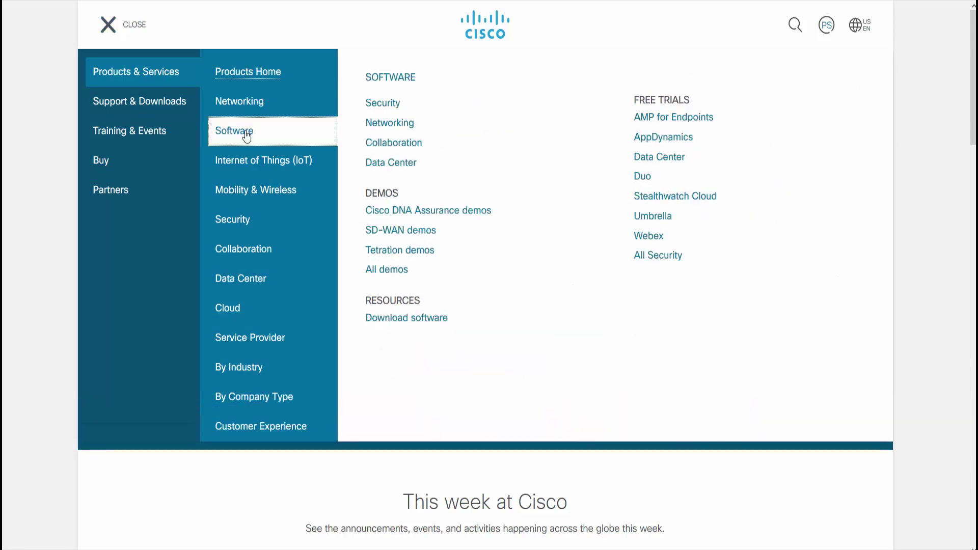
{"action": "left_click", "coordinate": [160, 104]}
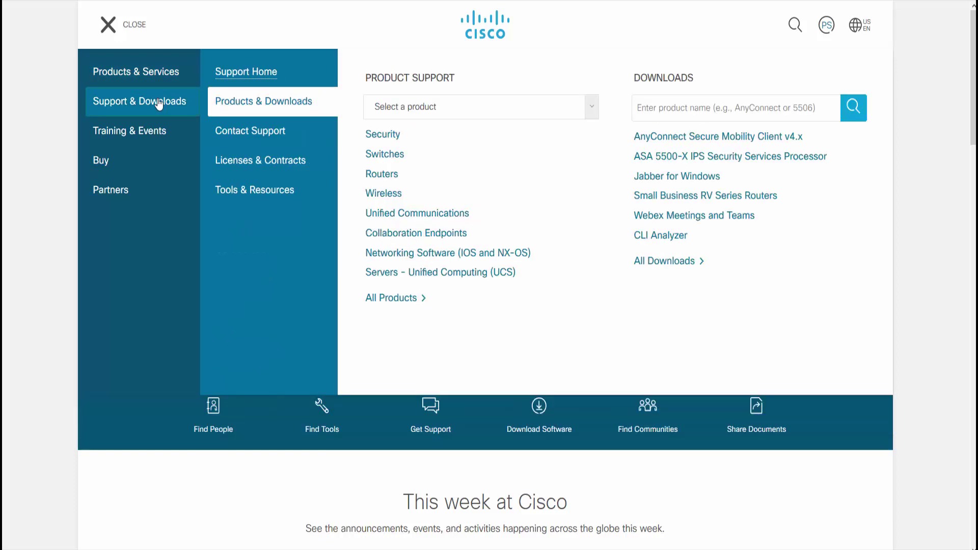
{"action": "left_click", "coordinate": [724, 109]}
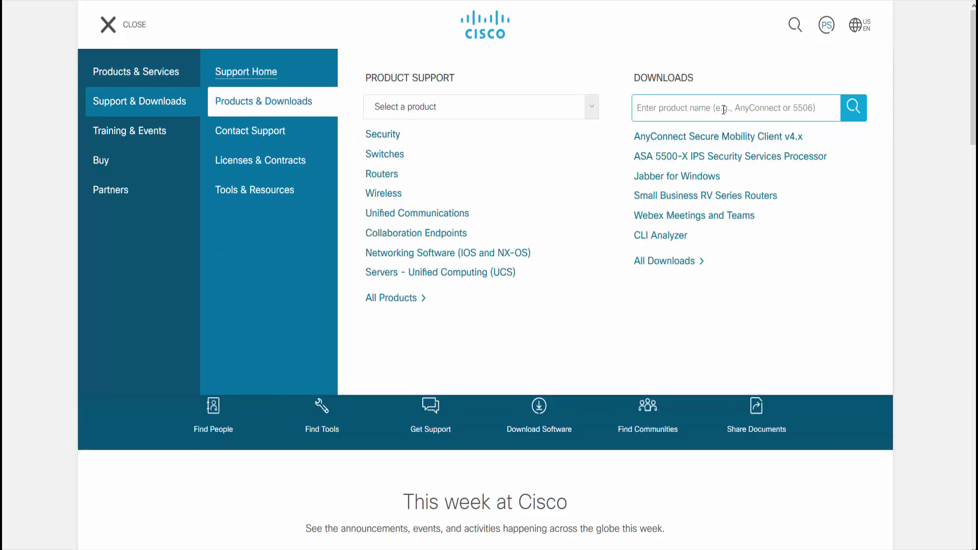
{"action": "type", "text": "sd-"}
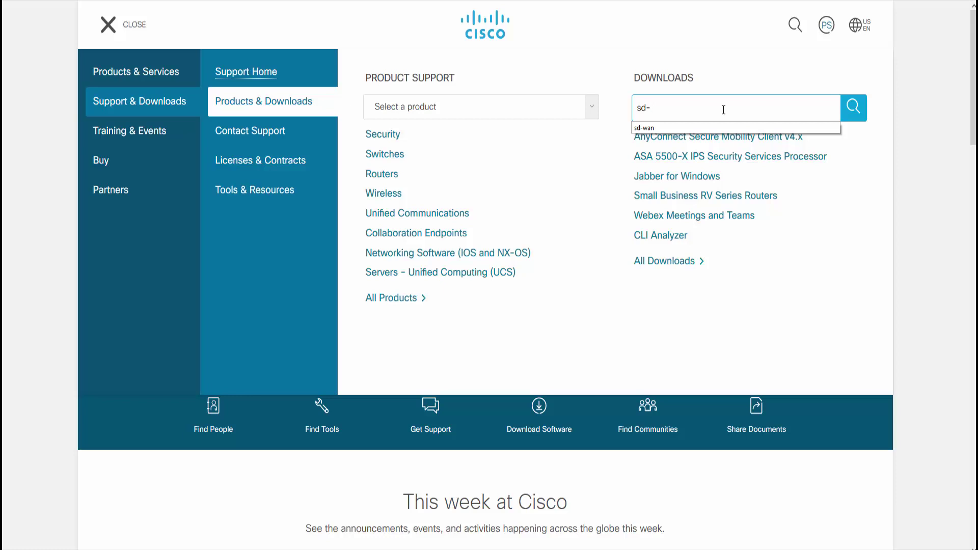
{"action": "type", "text": "wan"}
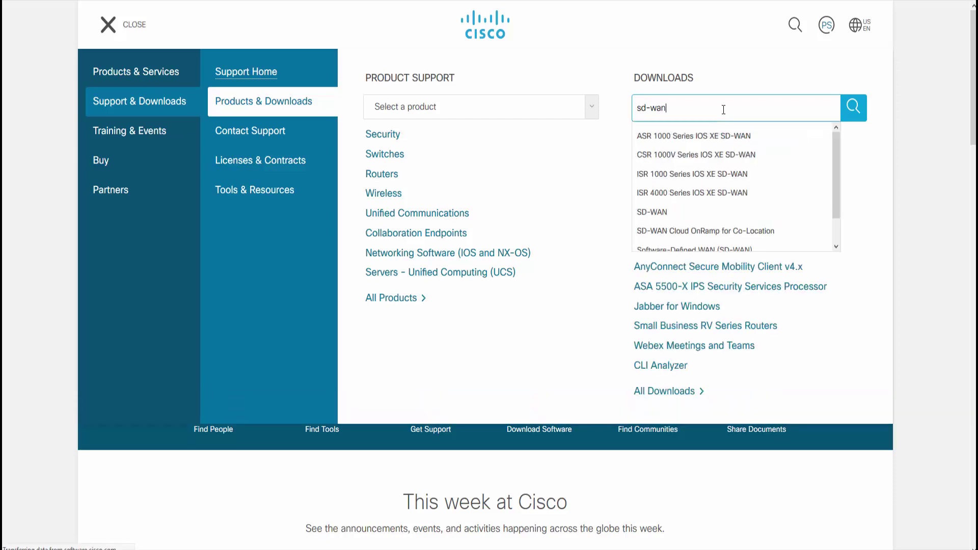
{"action": "key", "text": "Return"}
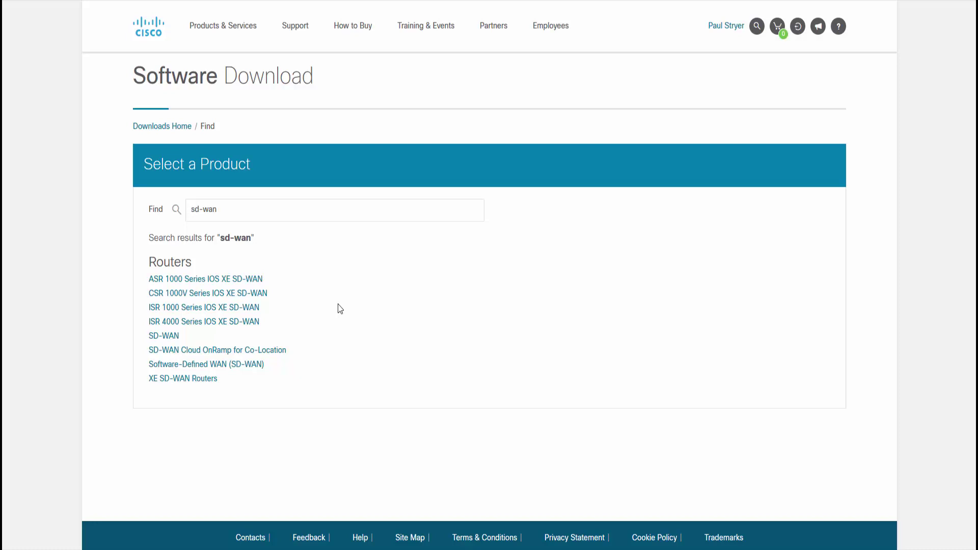
Open the SD-WAN product result, then vManage Software, showing its release 18.4.1 images
{"action": "left_click", "coordinate": [164, 336]}
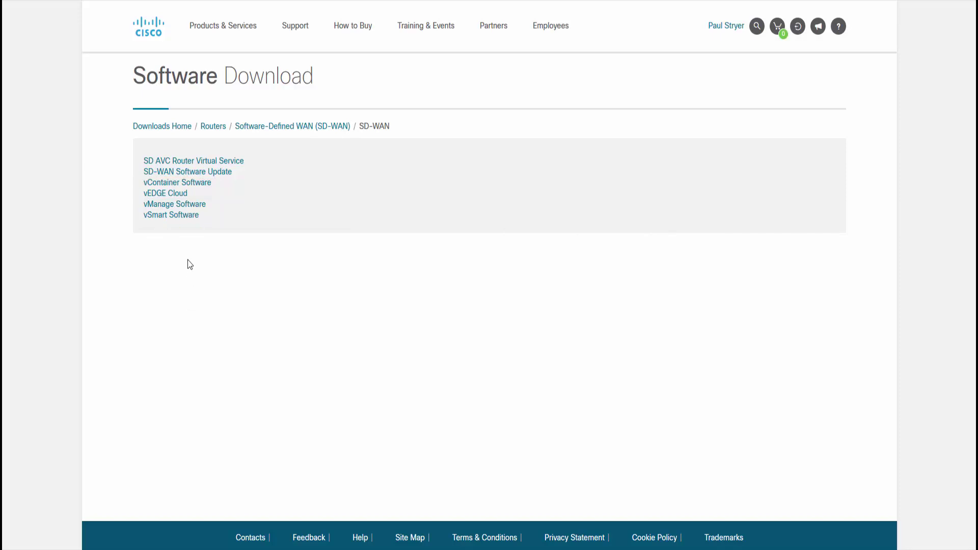
{"action": "left_click", "coordinate": [173, 205]}
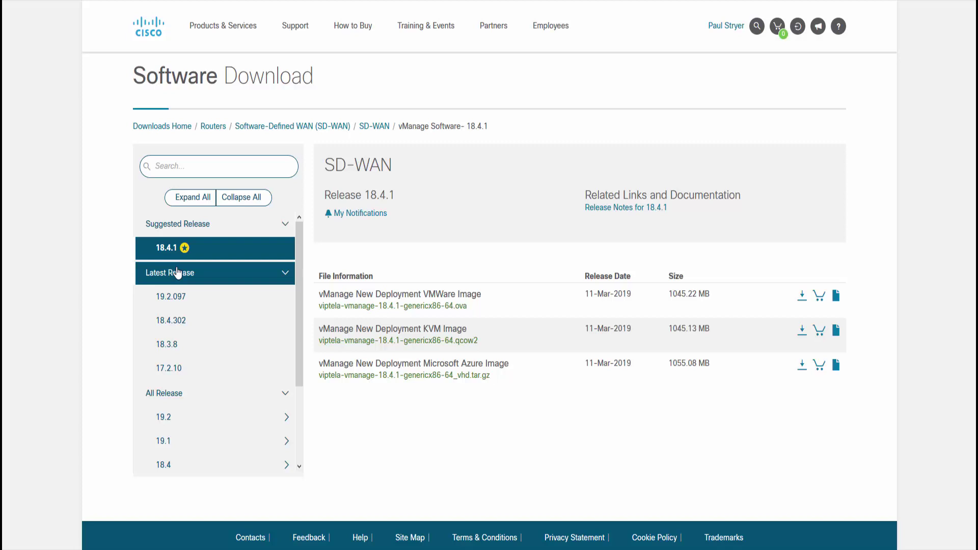
Switch vManage Software to latest release 19.2.097, showing its 1132.13 MB VMware .ova
{"action": "left_click", "coordinate": [175, 300]}
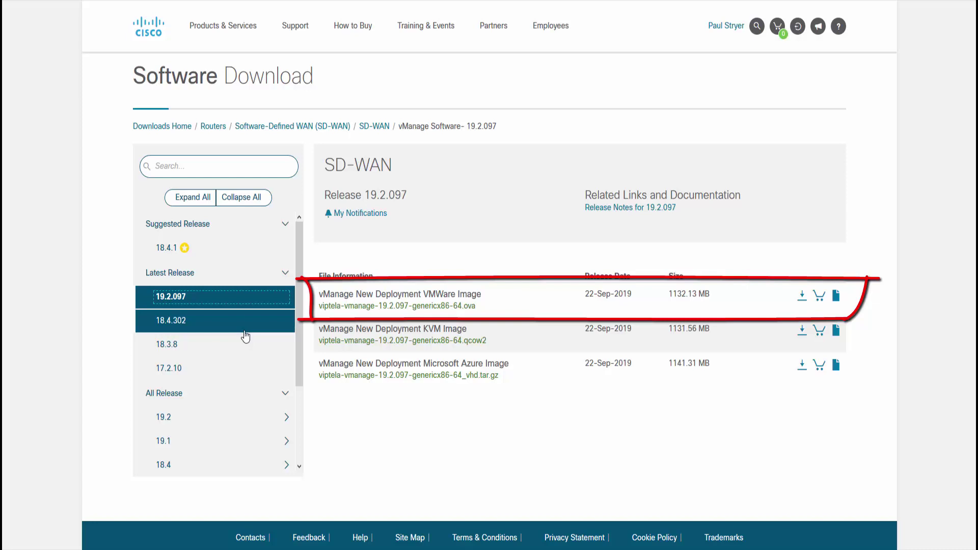
Accept the license and save viptela-vmanage-19.2.097-genericx86-64.ova to disk
{"action": "left_click", "coordinate": [803, 297]}
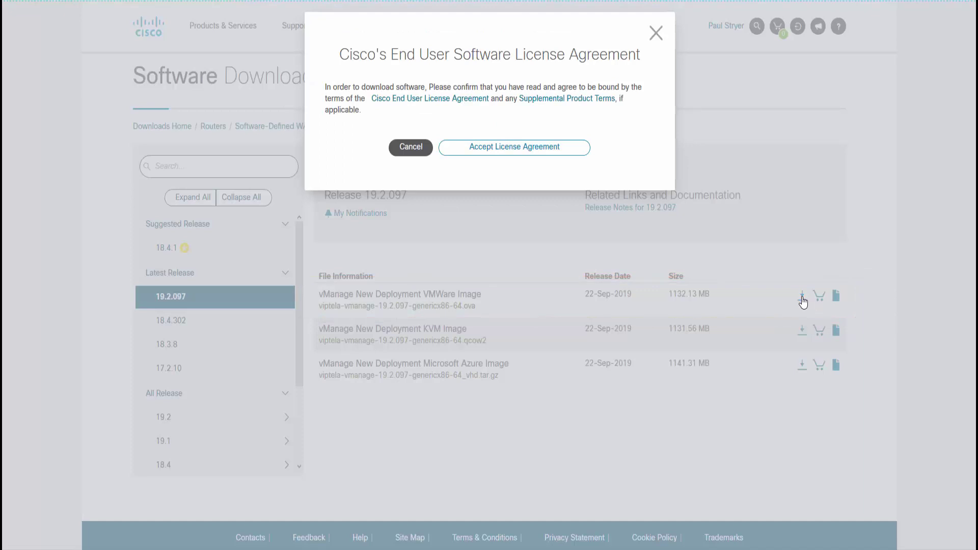
{"action": "left_click", "coordinate": [488, 158]}
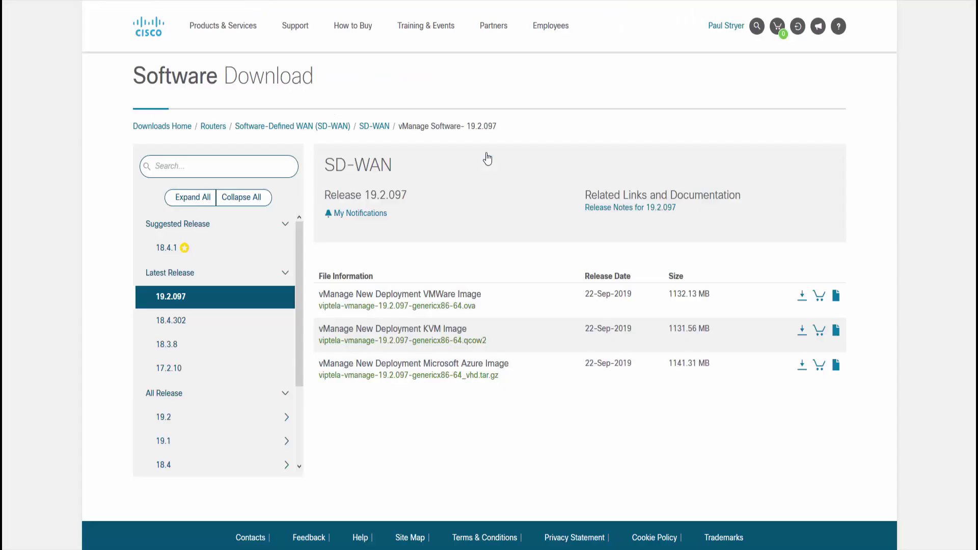
{"action": "left_click", "coordinate": [214, 218]}
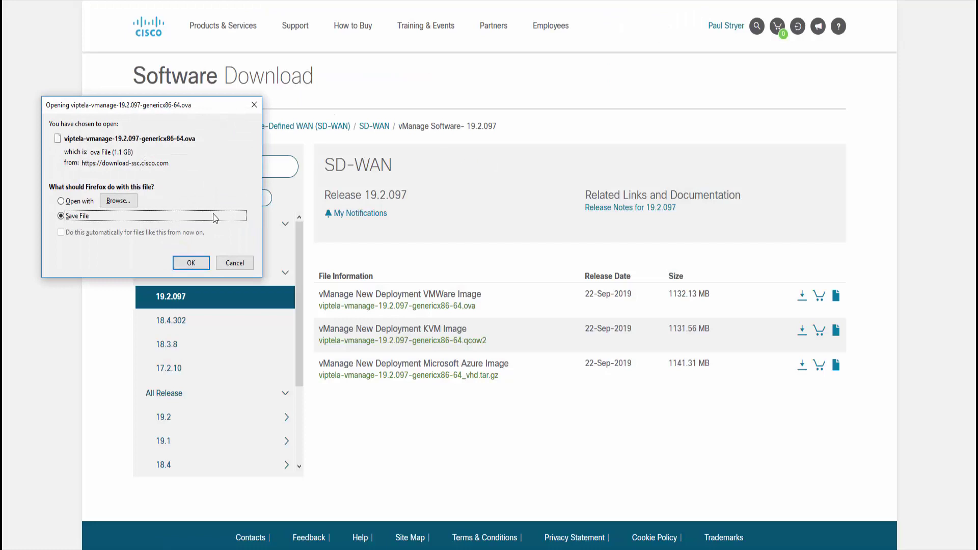
{"action": "left_click", "coordinate": [191, 263]}
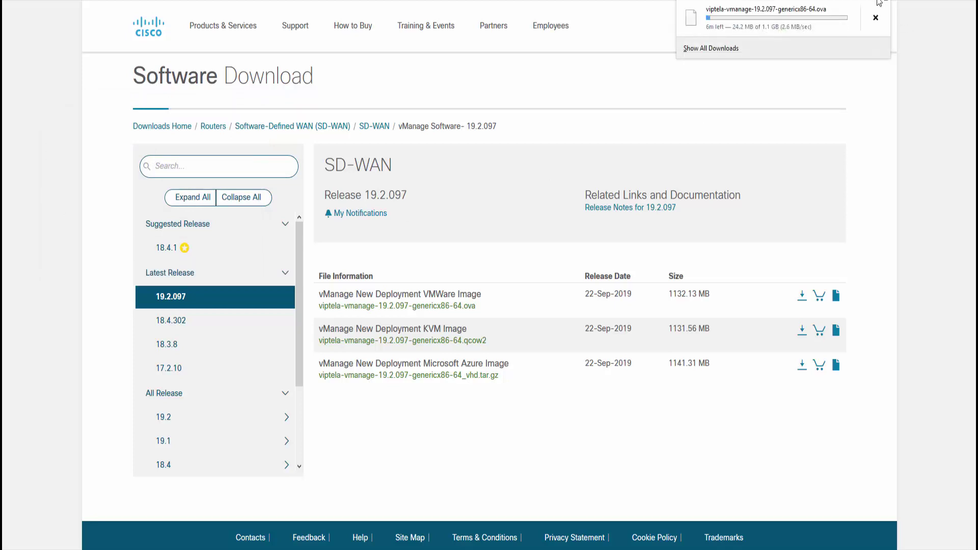
Check the vManage .ova download progress (past 65 MB), then close Firefox's download lists
{"action": "left_click", "coordinate": [720, 46]}
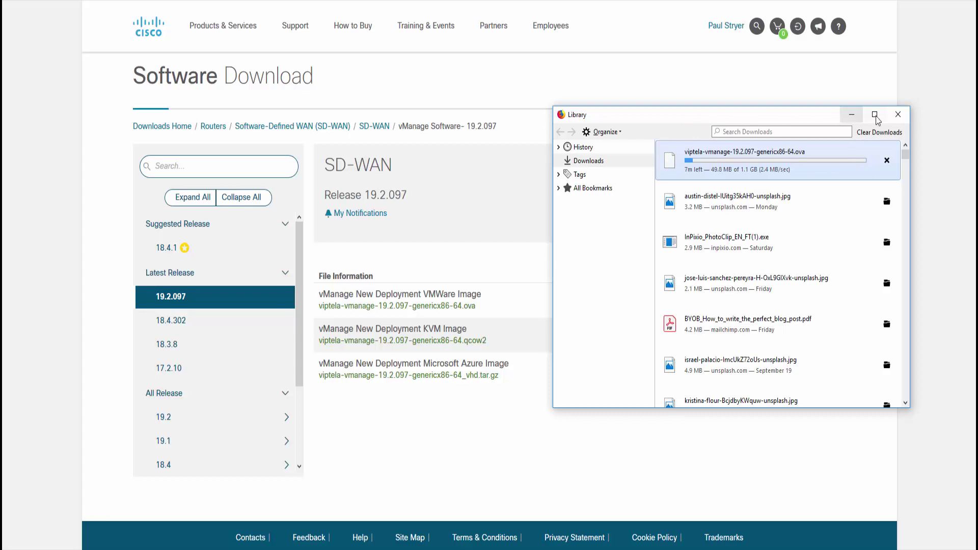
{"action": "left_click", "coordinate": [898, 114]}
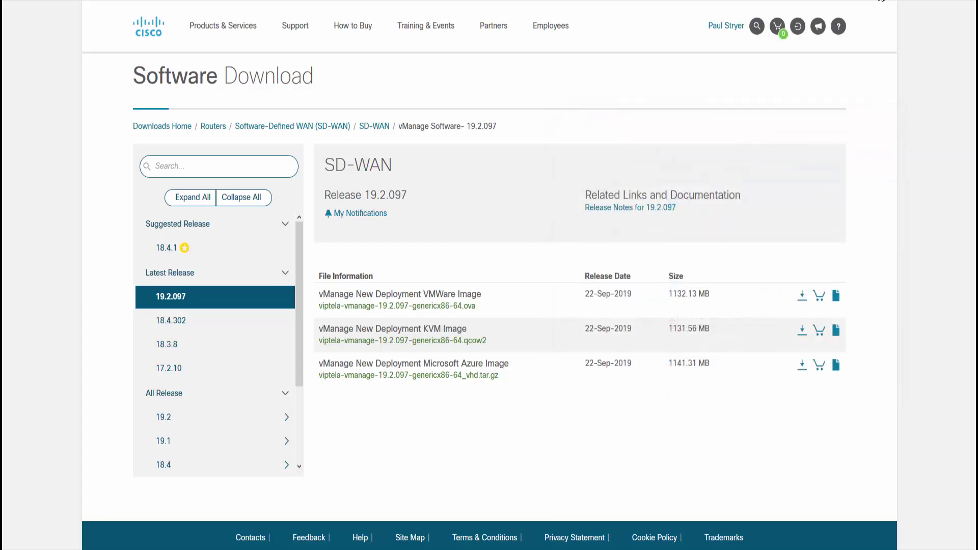
{"action": "left_click", "coordinate": [882, 1]}
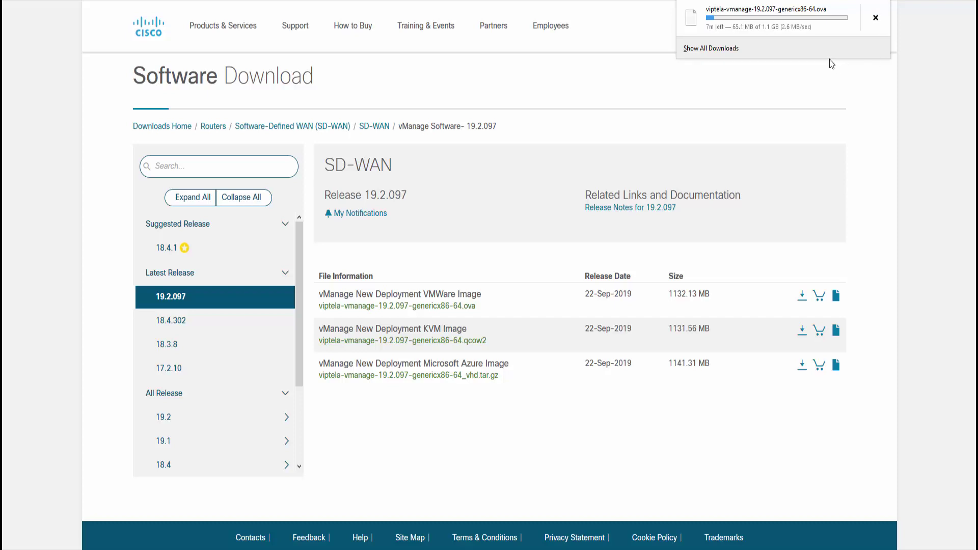
{"action": "left_click", "coordinate": [602, 116]}
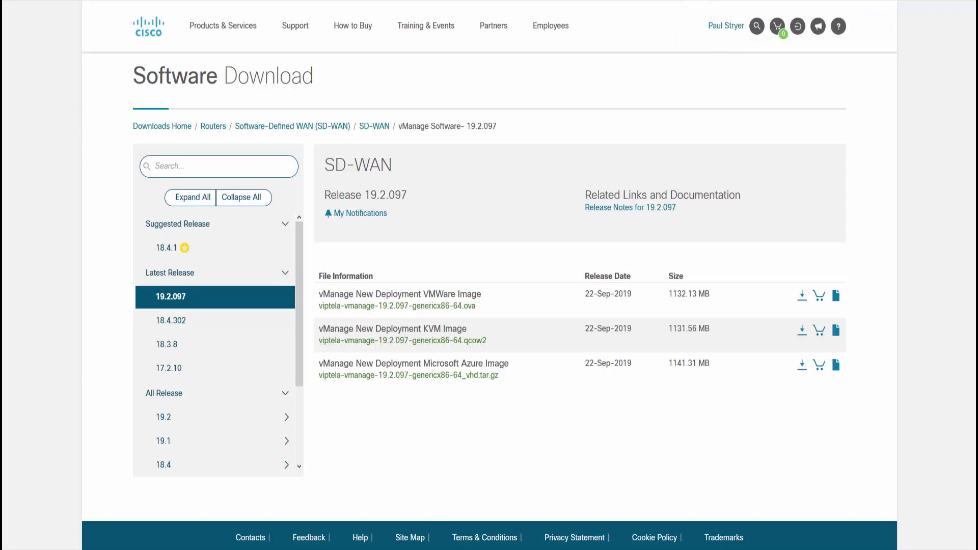
Go back and open vSmart Software release 19.2.097
{"action": "key", "text": "alt+Left"}
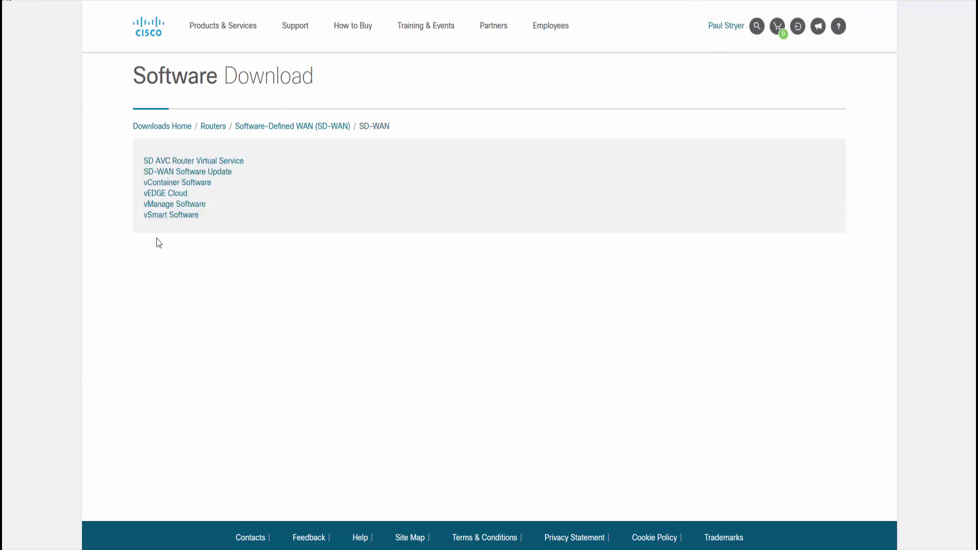
{"action": "left_click", "coordinate": [160, 216]}
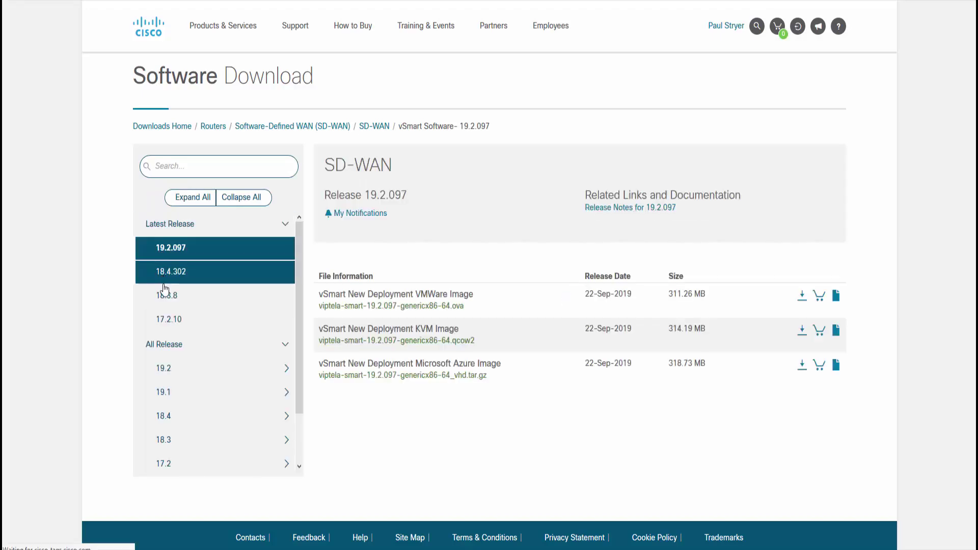
{"action": "left_click", "coordinate": [184, 248]}
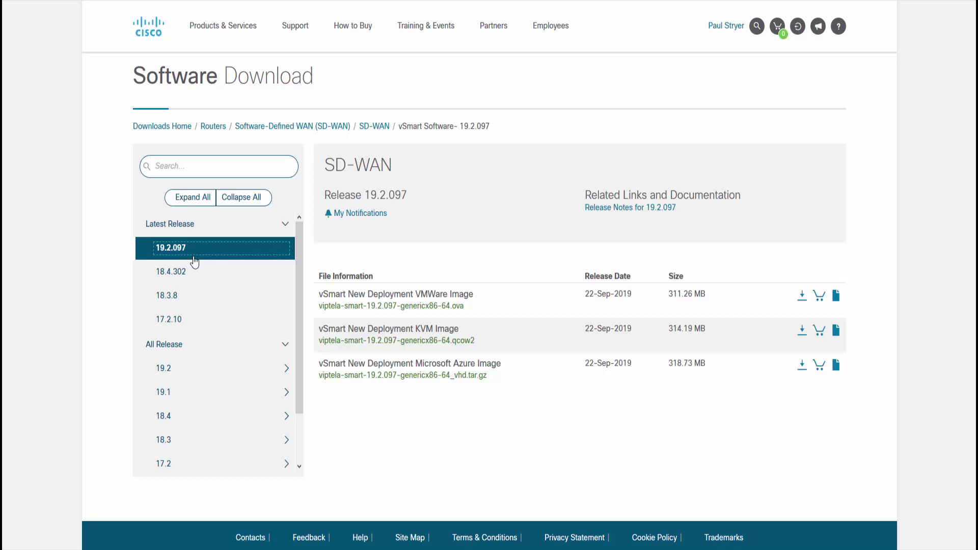
Accept the license and save the 311.26 MB viptela-smart-19.2.097-genericx86-64.ova
{"action": "left_click", "coordinate": [801, 299]}
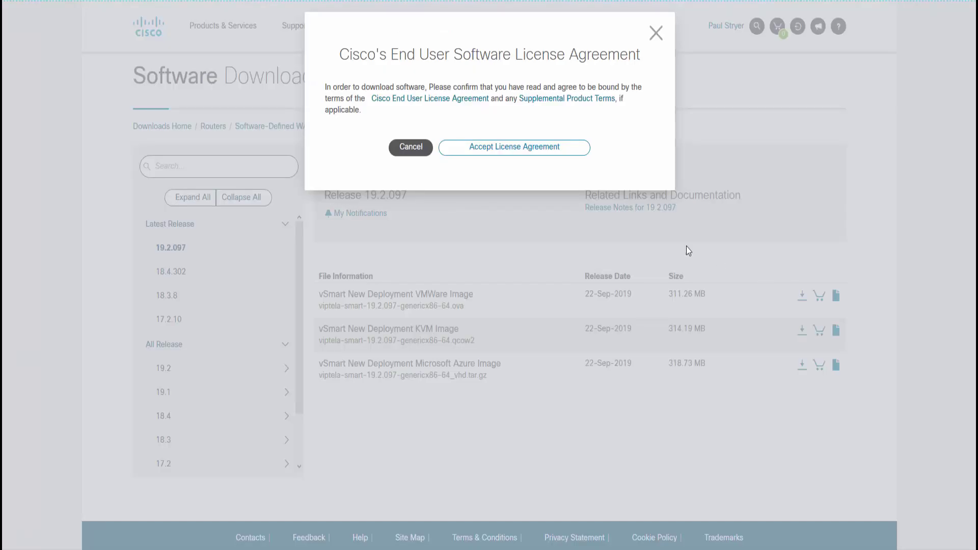
{"action": "left_click", "coordinate": [511, 153]}
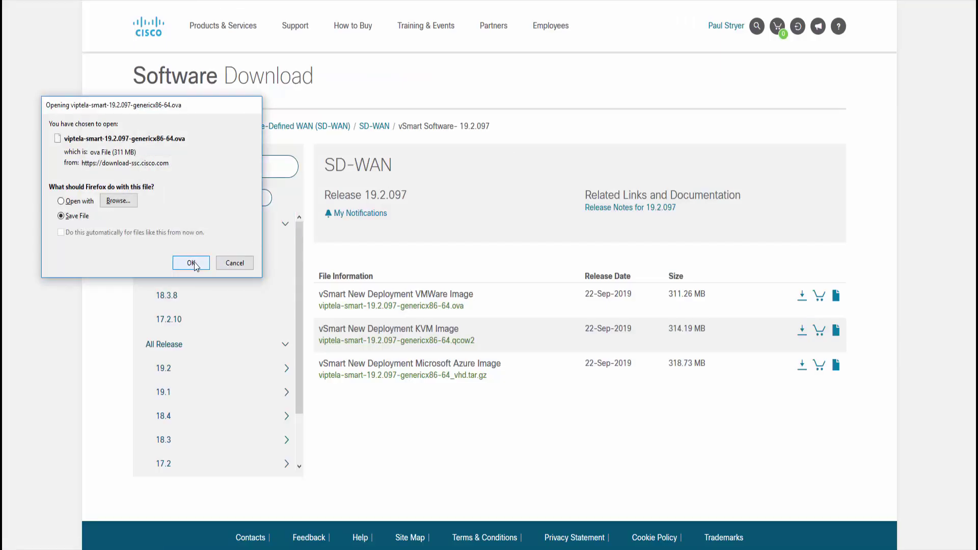
{"action": "left_click", "coordinate": [191, 262]}
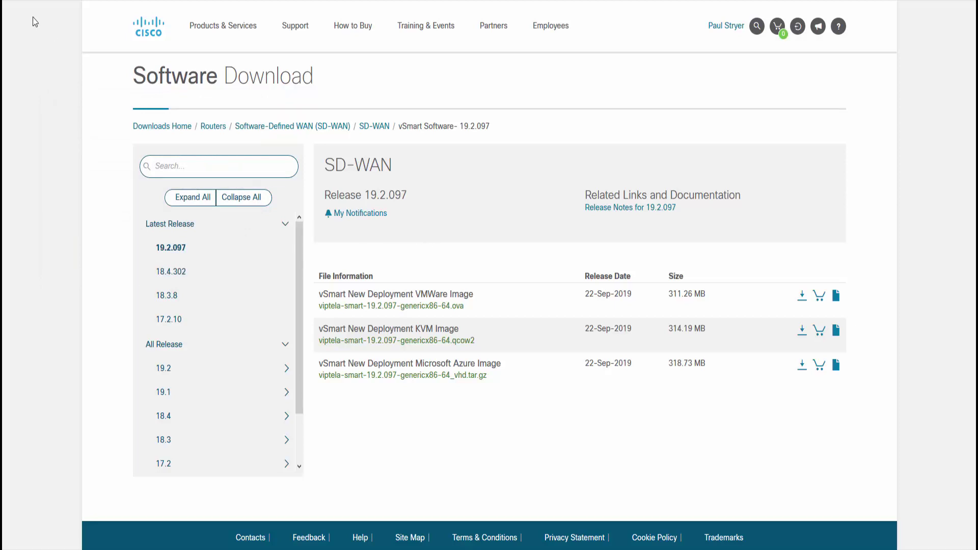
Return to the SD-WAN product list with vManage, vSmart and vEDGE Cloud entries
{"action": "left_click", "coordinate": [9, 0]}
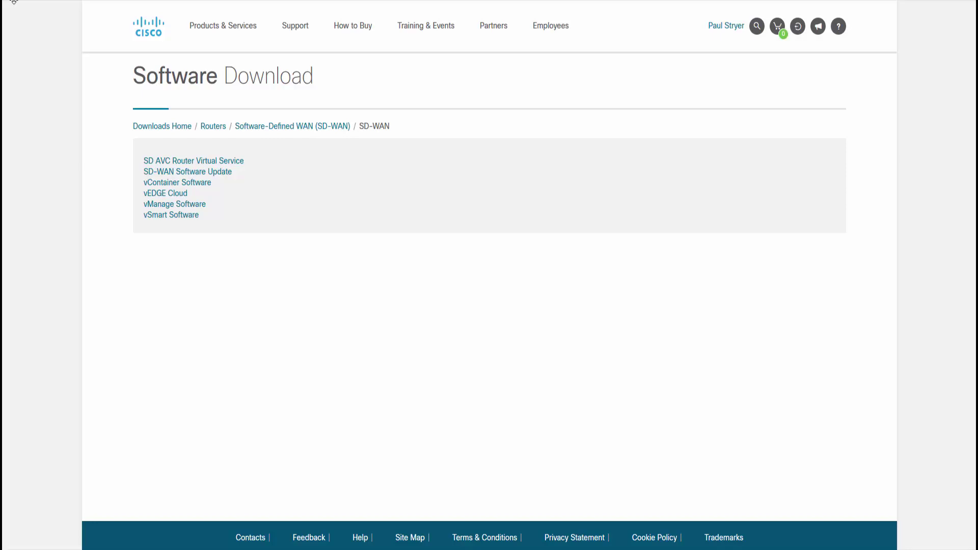
Open vEDGE Cloud 19.2.097, accept the license, save its VMware OVA image, then go back
{"action": "left_click", "coordinate": [164, 197]}
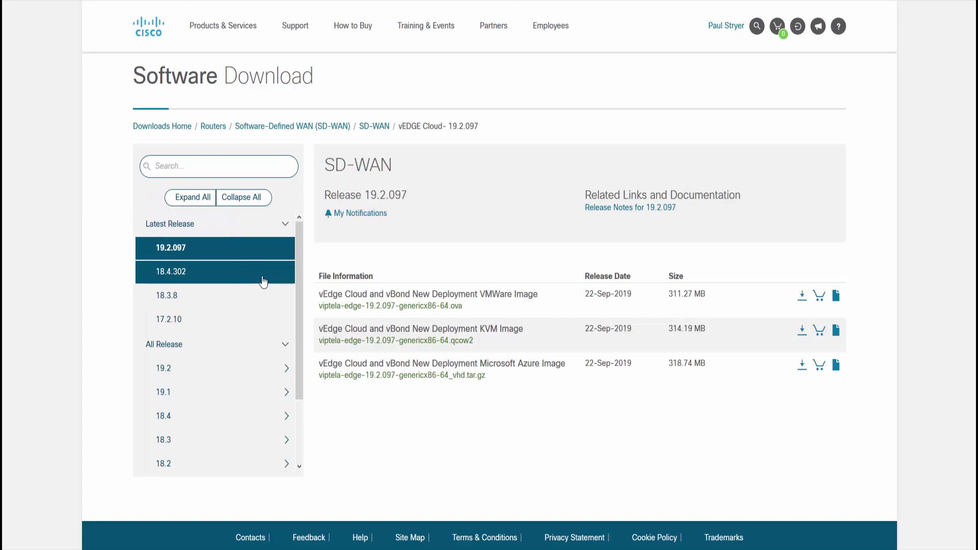
{"action": "mouse_move", "coordinate": [426, 309]}
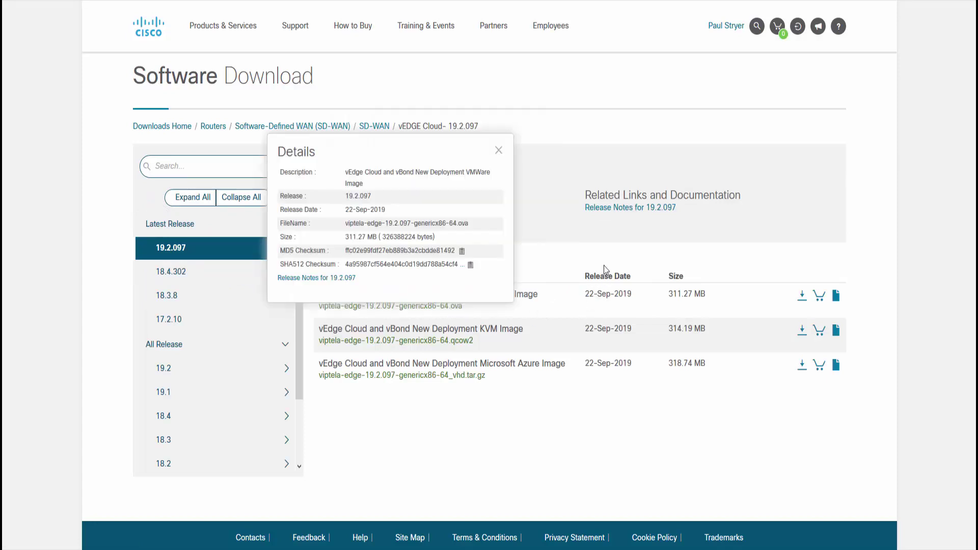
{"action": "left_click", "coordinate": [498, 151]}
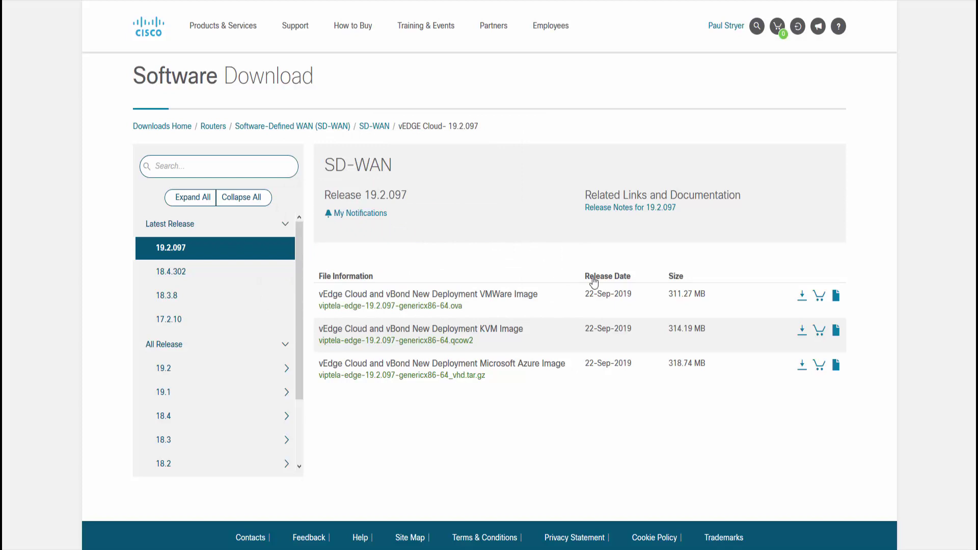
{"action": "left_click", "coordinate": [804, 304]}
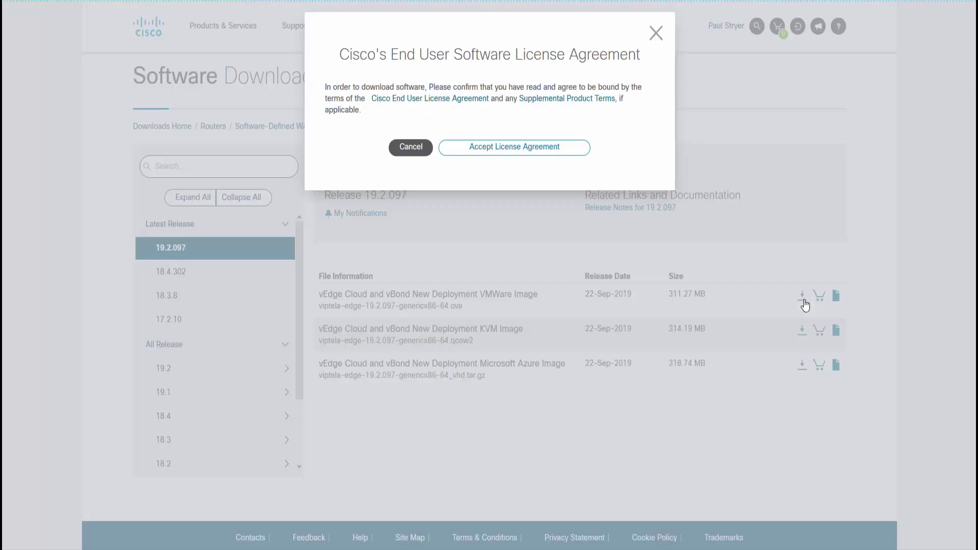
{"action": "left_click", "coordinate": [498, 149]}
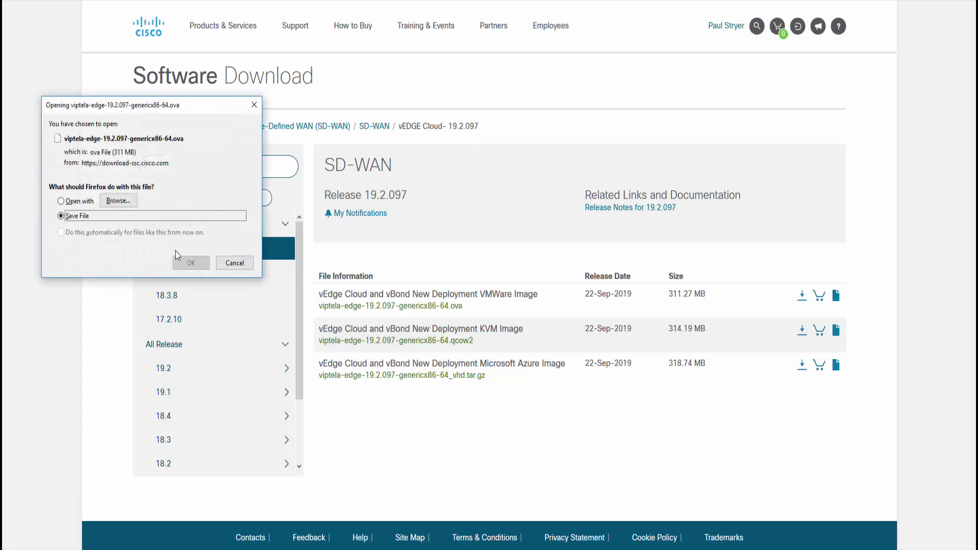
{"action": "left_click", "coordinate": [183, 262]}
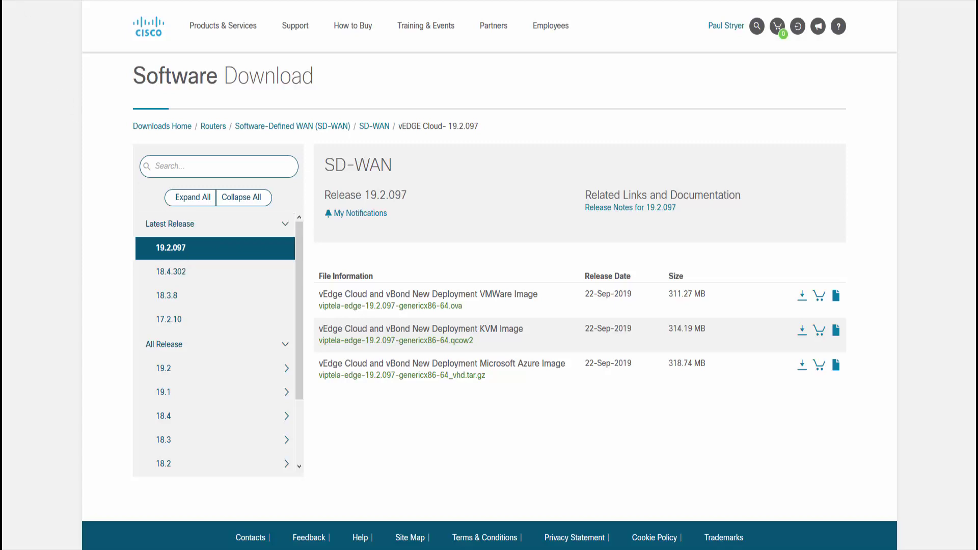
{"action": "key", "text": "alt+Left"}
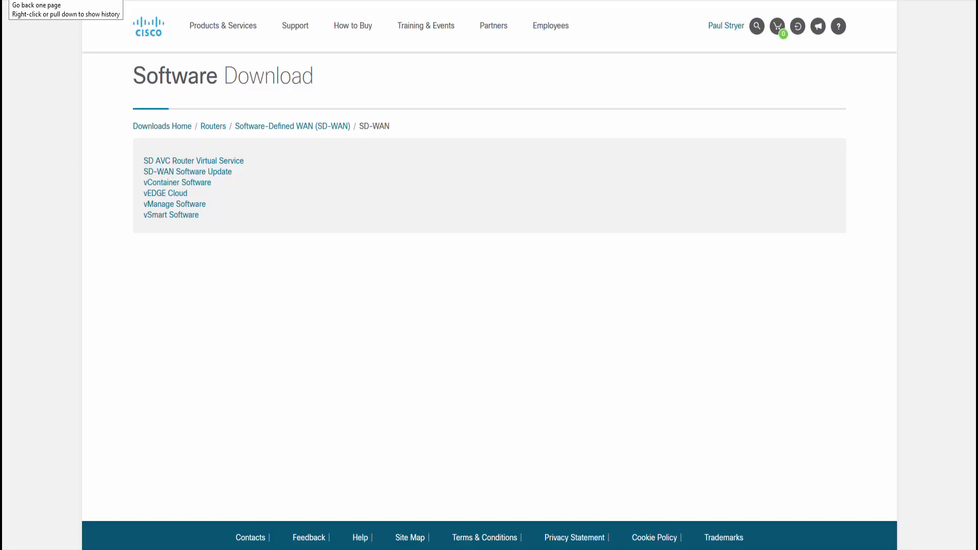
Back in the sd-wan results, open CSR 1000V Series IOS XE SD-WAN release 16.12.1d
{"action": "key", "text": "alt+Left"}
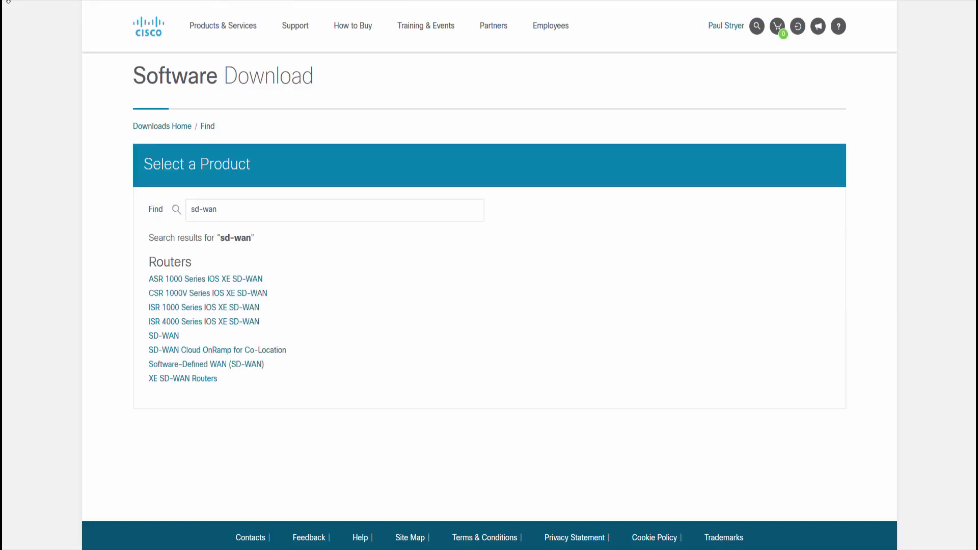
{"action": "left_click", "coordinate": [206, 295]}
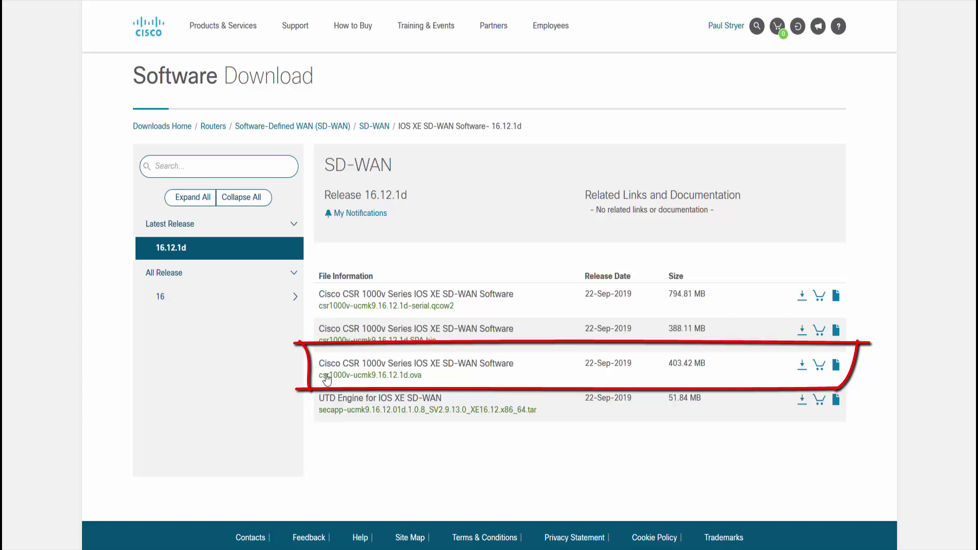
Accept the license and save the 403.42 MB csr1000v-ucmk9.16.12.1d.ova image
{"action": "mouse_move", "coordinate": [324, 378]}
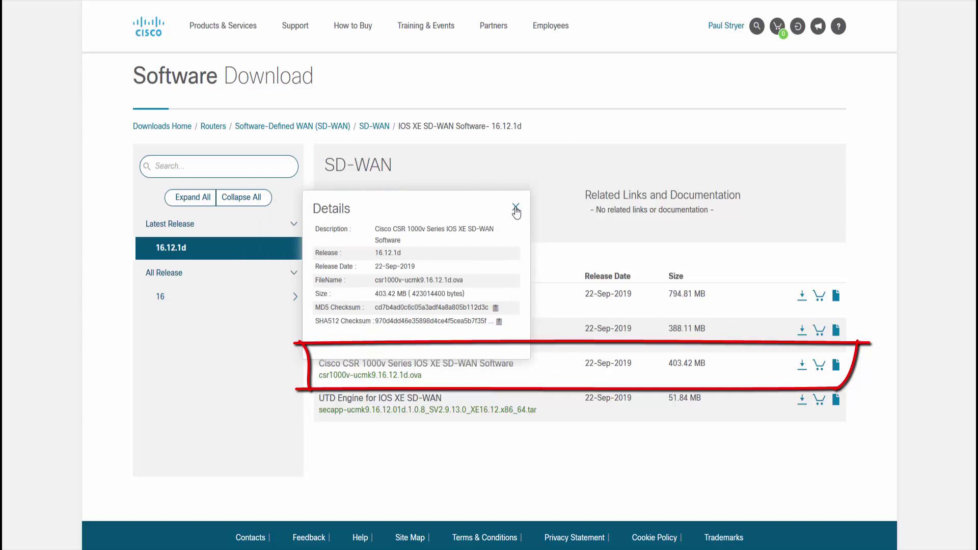
{"action": "left_click", "coordinate": [801, 364]}
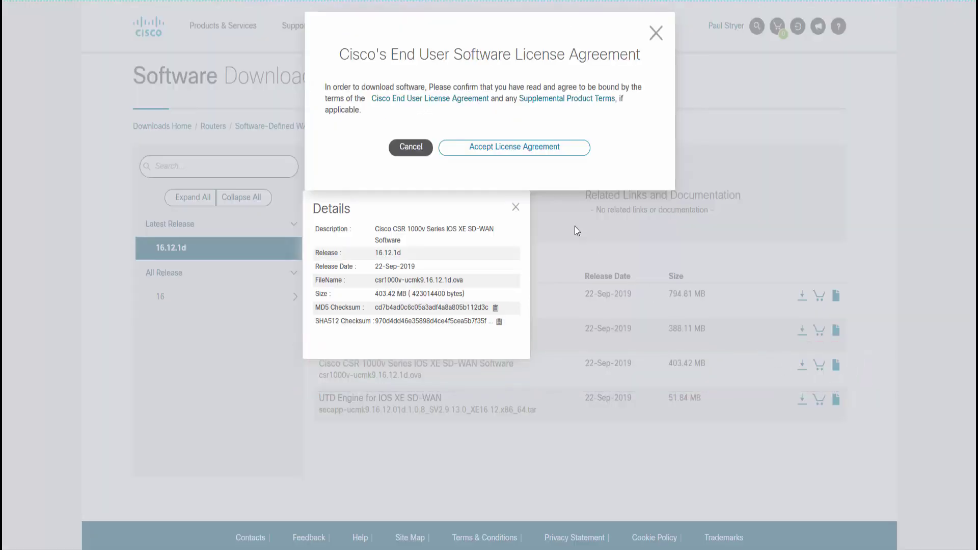
{"action": "left_click", "coordinate": [500, 152]}
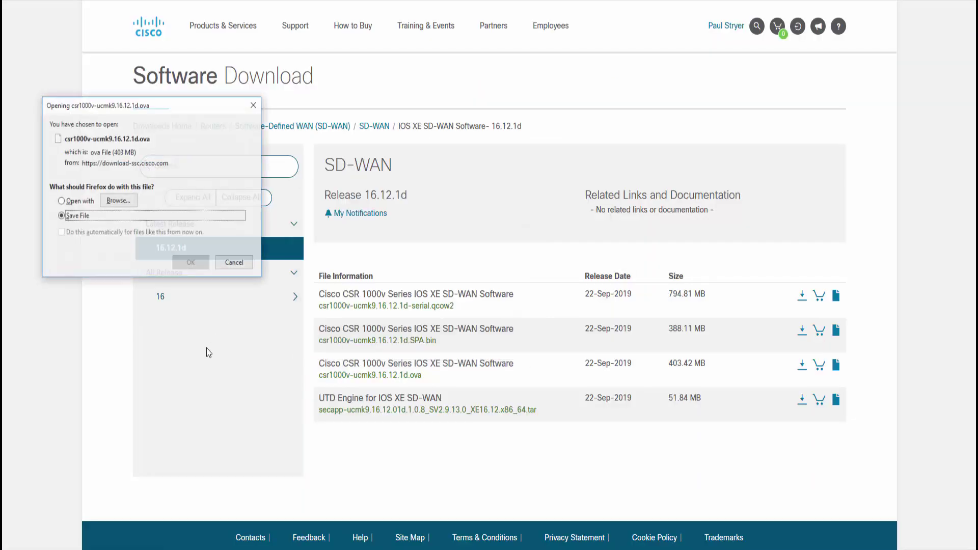
{"action": "left_click", "coordinate": [189, 263]}
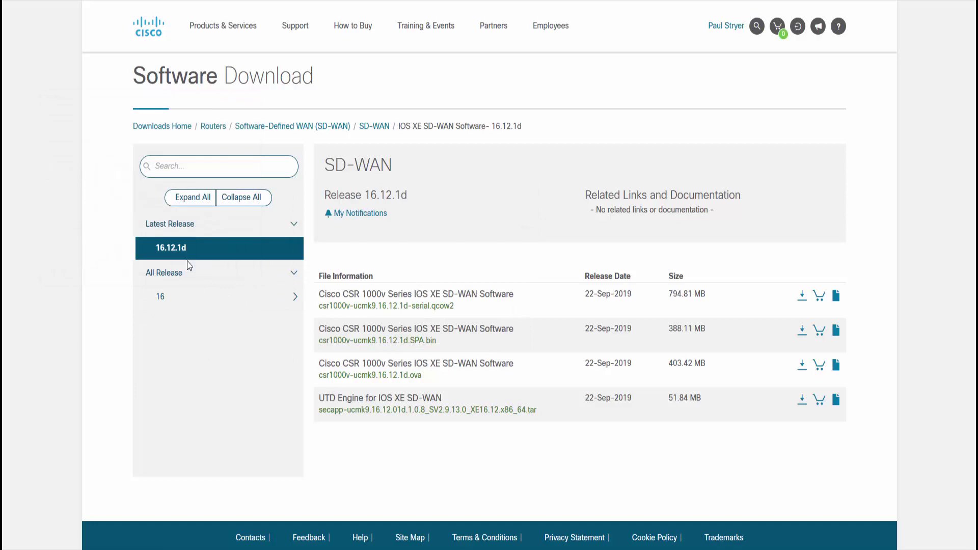